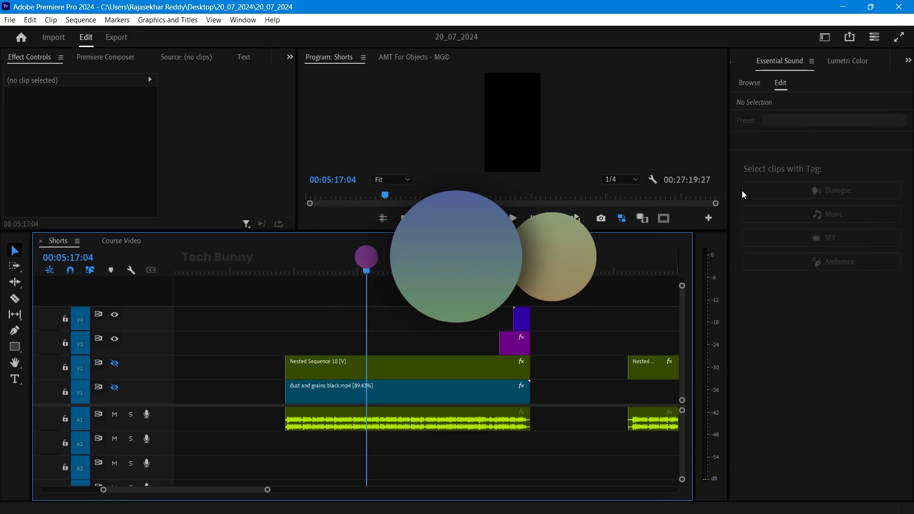
Replace the Essential Sound panel with the Effects panel using Shift+7.
key(shift+7)
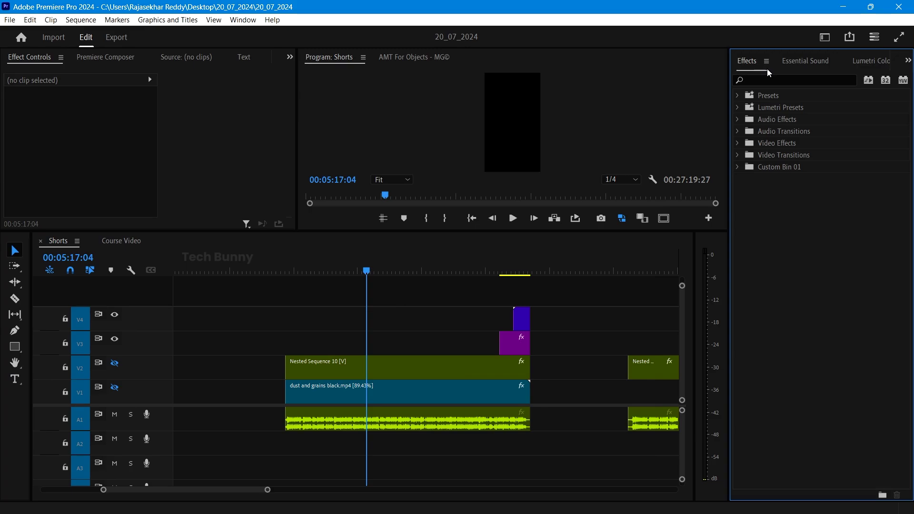
Select the Nested Sequence 10 clip on A1 and mark its audio type as Dialogue.
click(414, 416)
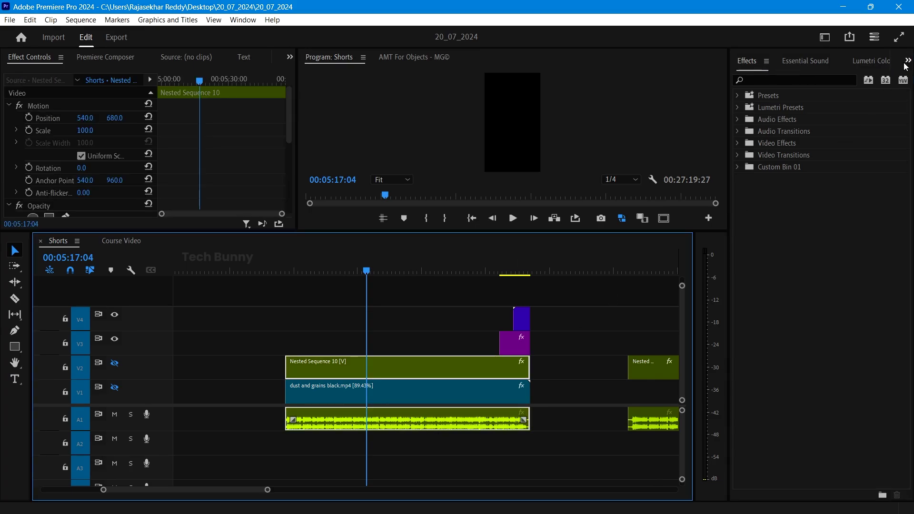
click(805, 60)
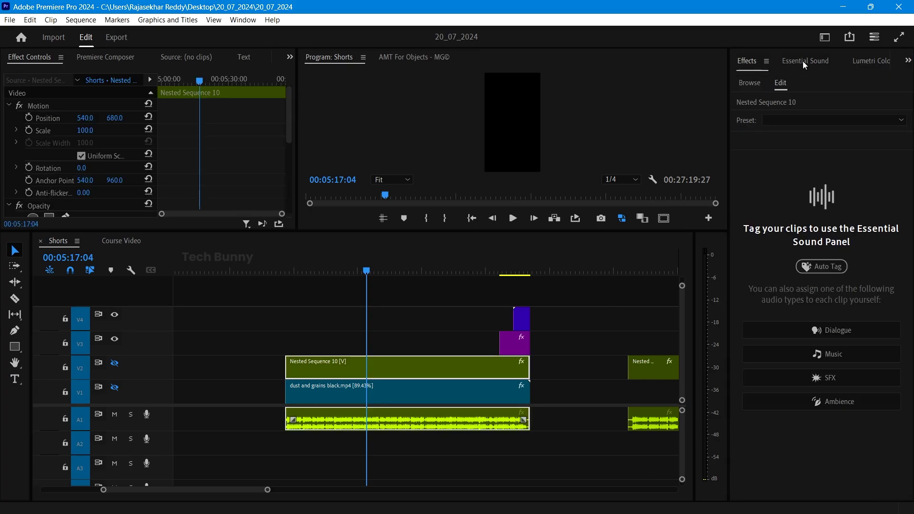
click(239, 21)
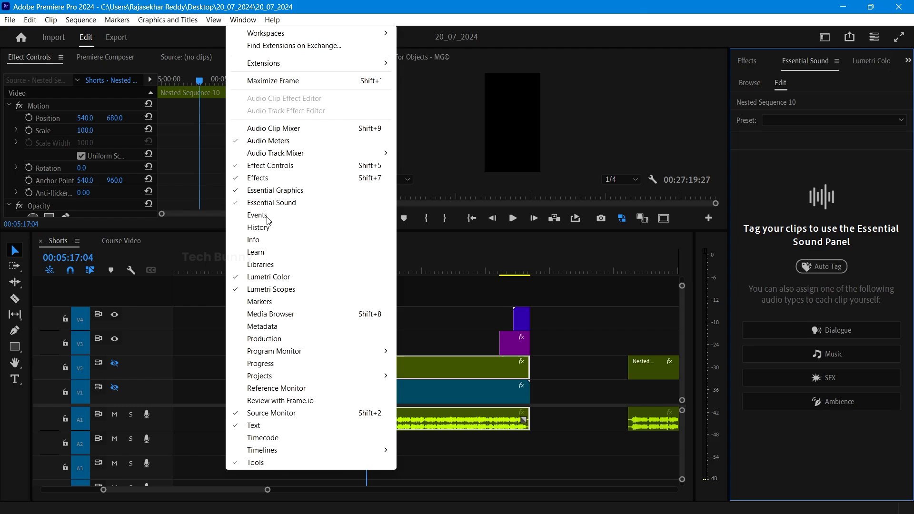
click(250, 344)
click(441, 422)
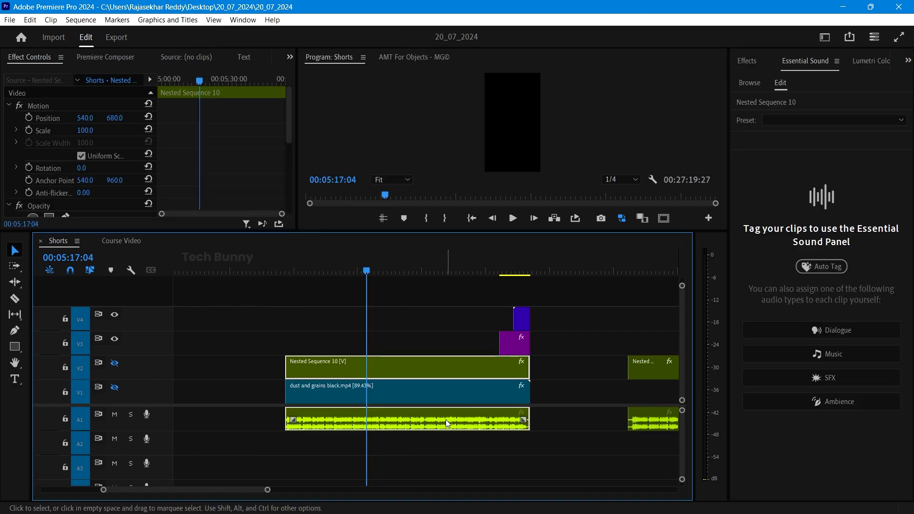
click(810, 331)
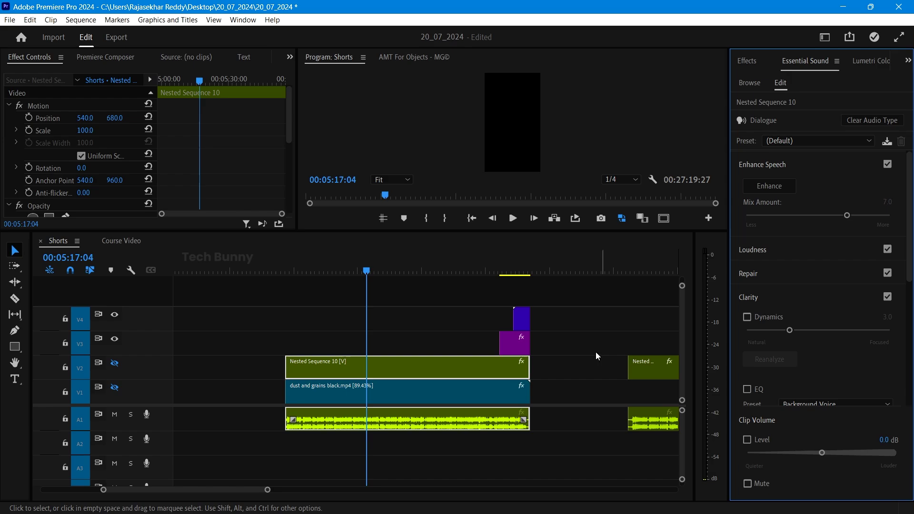
click(528, 444)
key(minus)
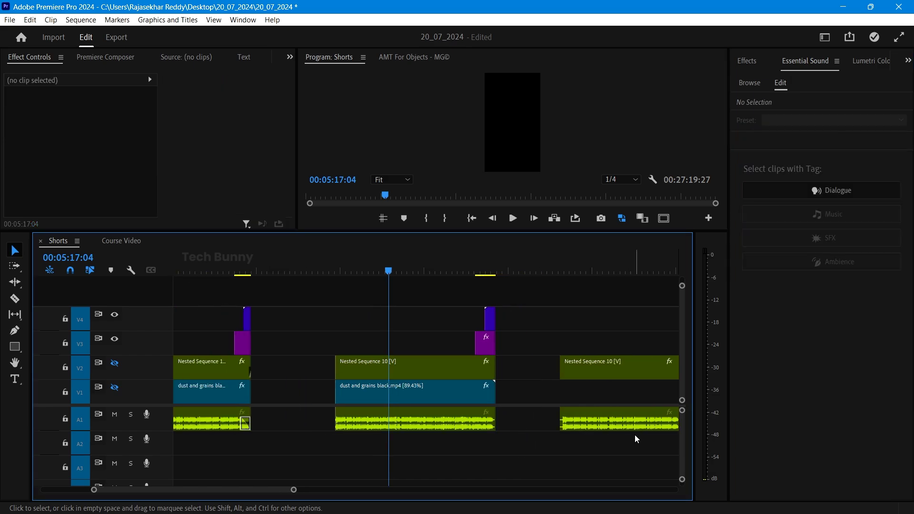
click(405, 427)
click(588, 427)
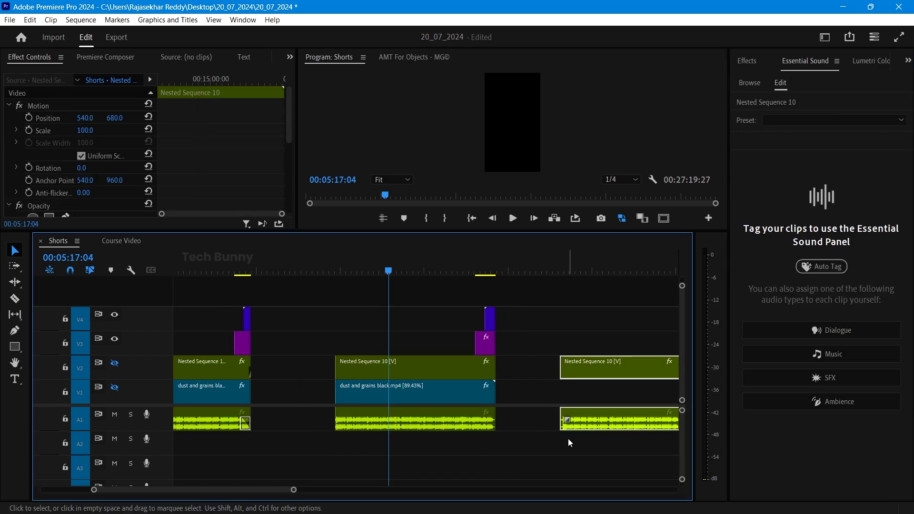
click(267, 457)
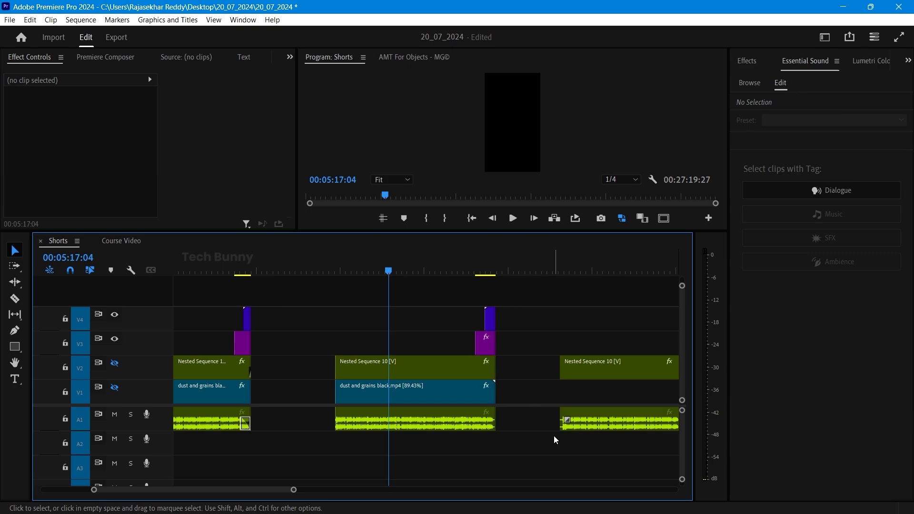
click(200, 430)
click(204, 452)
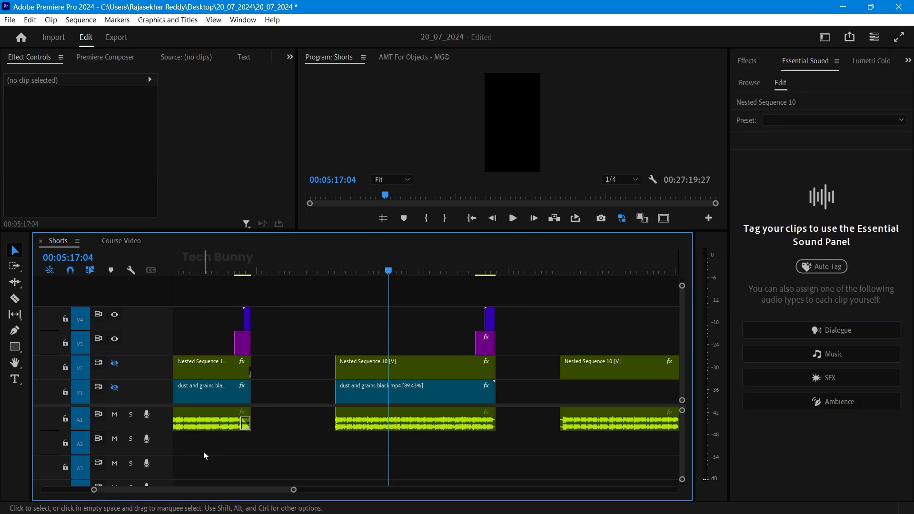
Drop the audio clip onto A2 under the middle clip and tag it as Music.
drag(195, 421, 409, 450)
click(391, 446)
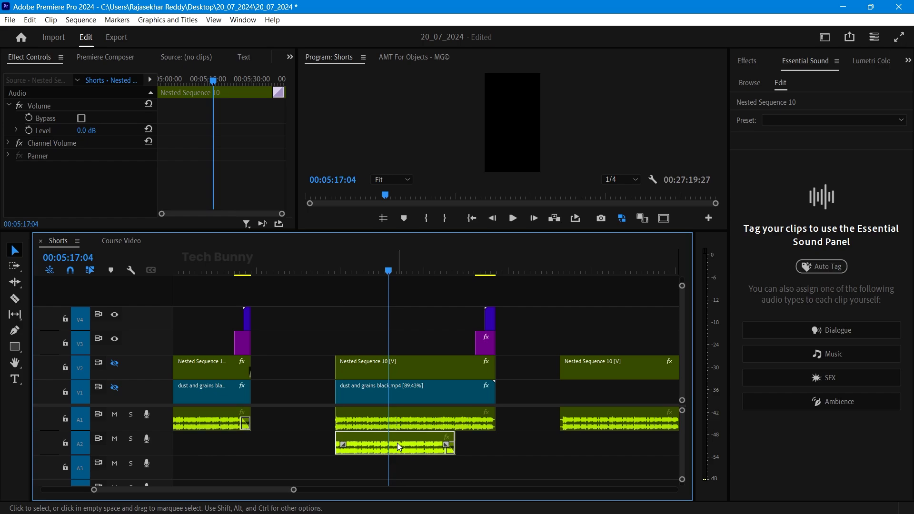
key(equal)
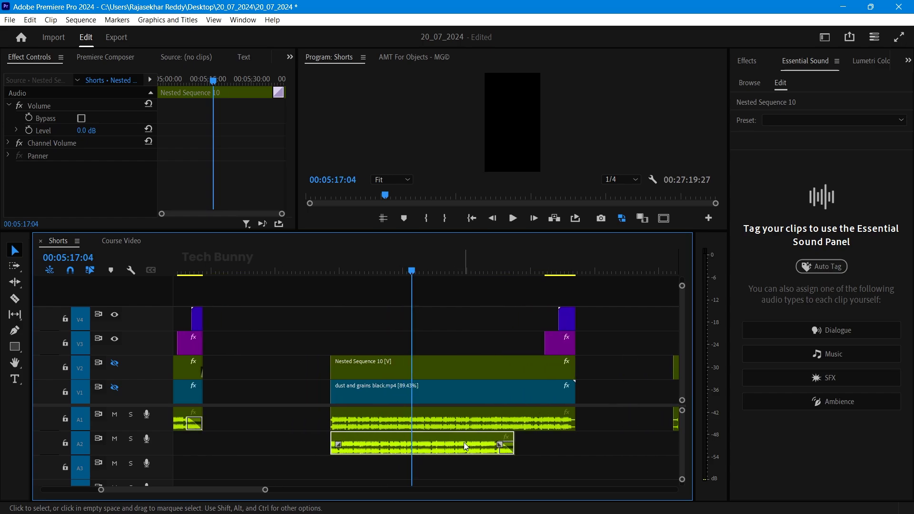
click(804, 357)
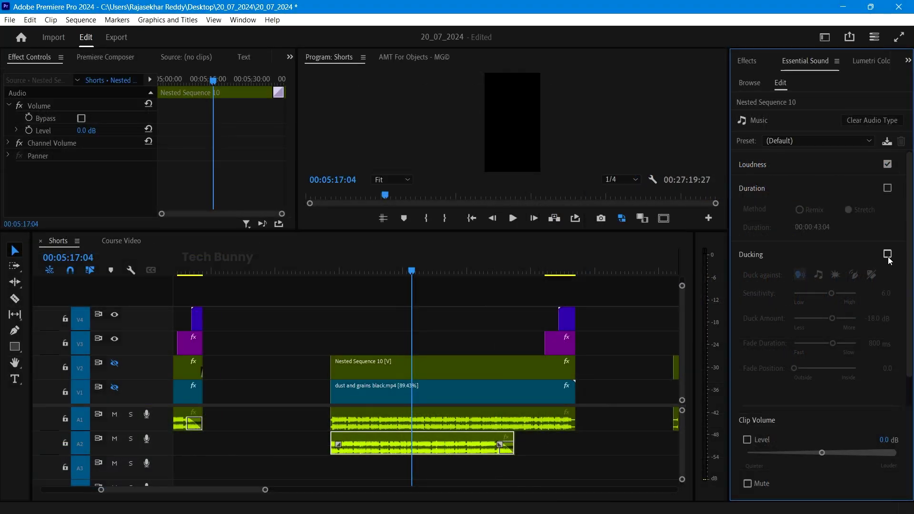
click(877, 219)
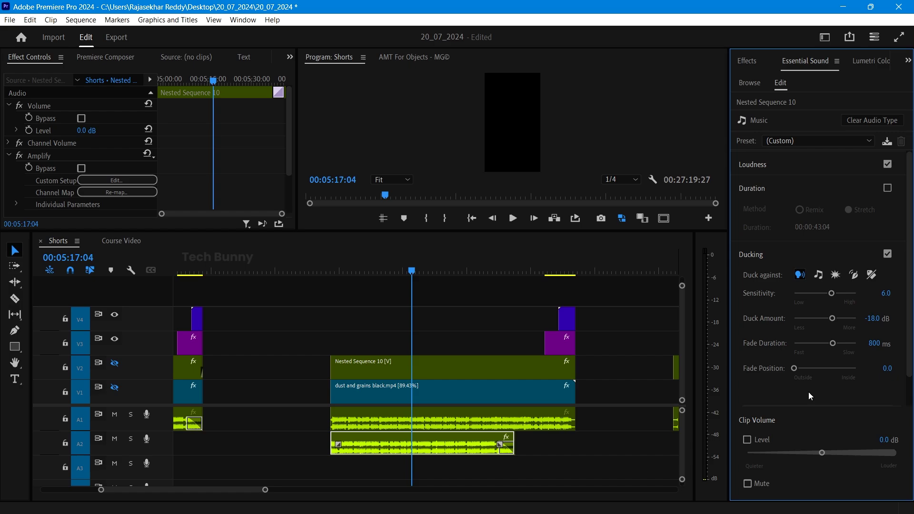
Set the Duck Amount to -24 dB and generate the music ducking keyframes.
scroll(809, 397, down, 1)
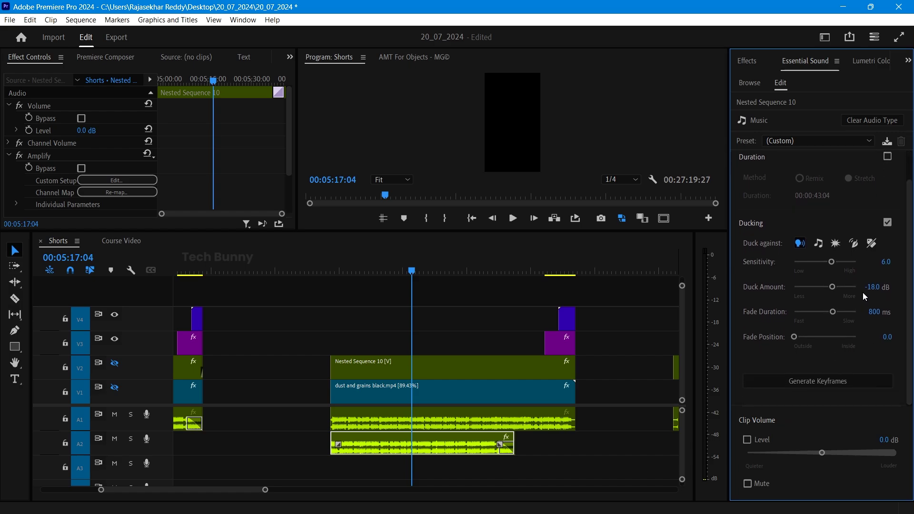
click(874, 286)
text(-24)
key(Return)
click(775, 380)
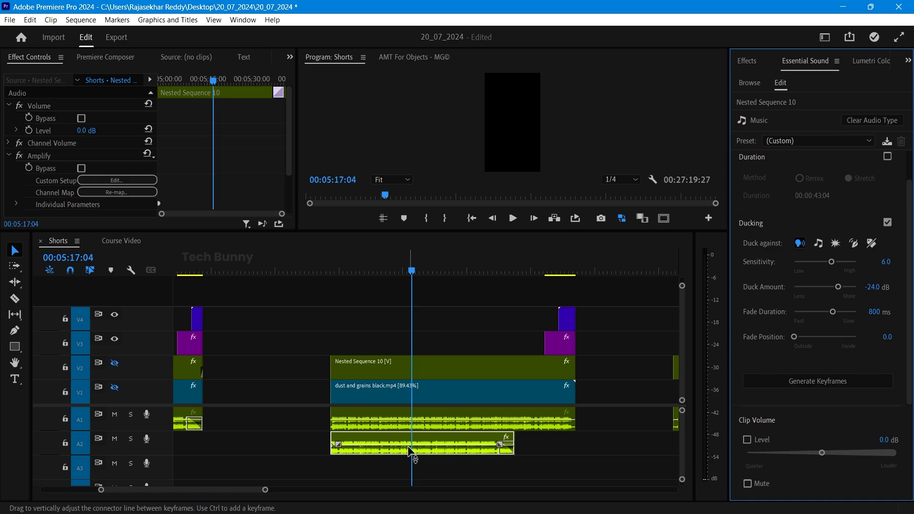
Expand track A2 to reveal the music clip's volume rubber band.
scroll(439, 459, up, 2)
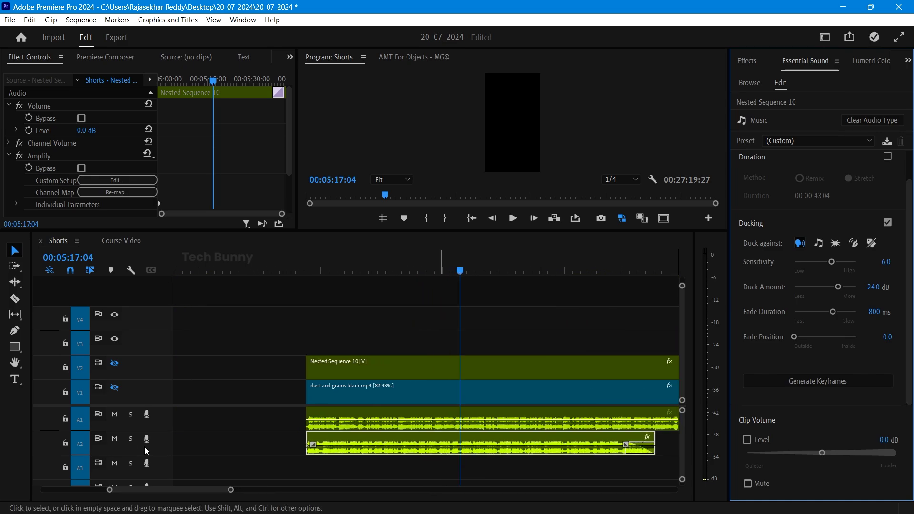
click(167, 445)
double_click(167, 445)
scroll(405, 462, up, 2)
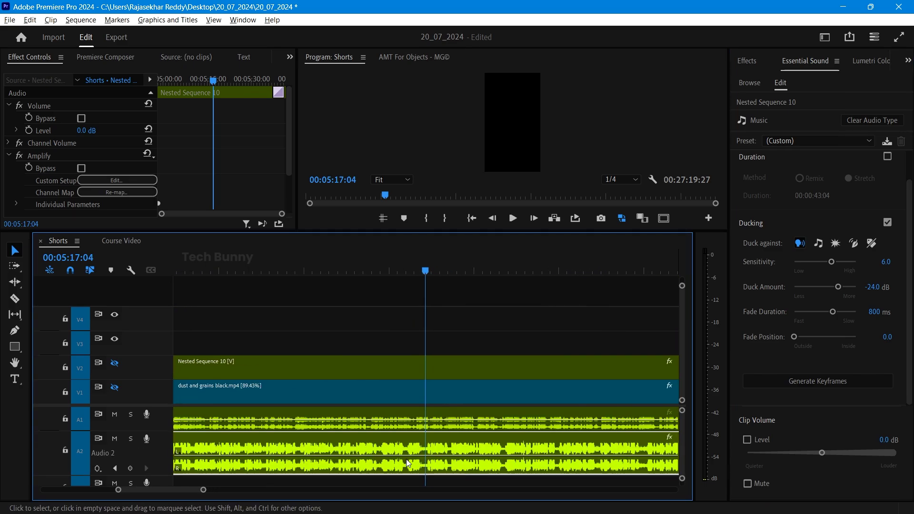
scroll(405, 462, up, 3)
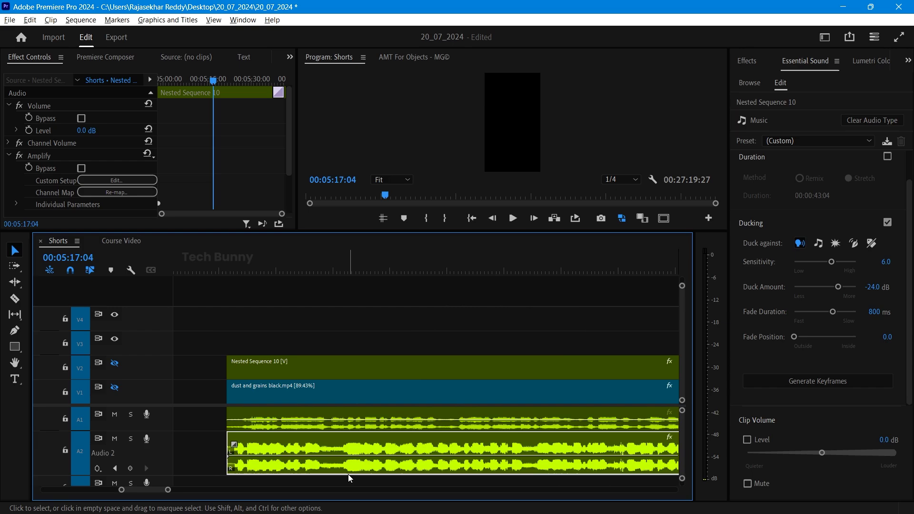
scroll(450, 460, down, 2)
scroll(448, 462, down, 2)
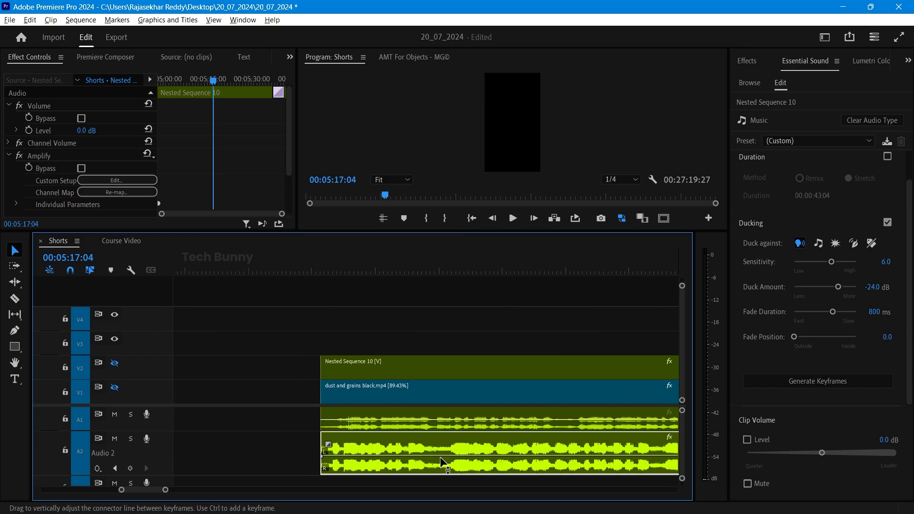
scroll(445, 459, down, 4)
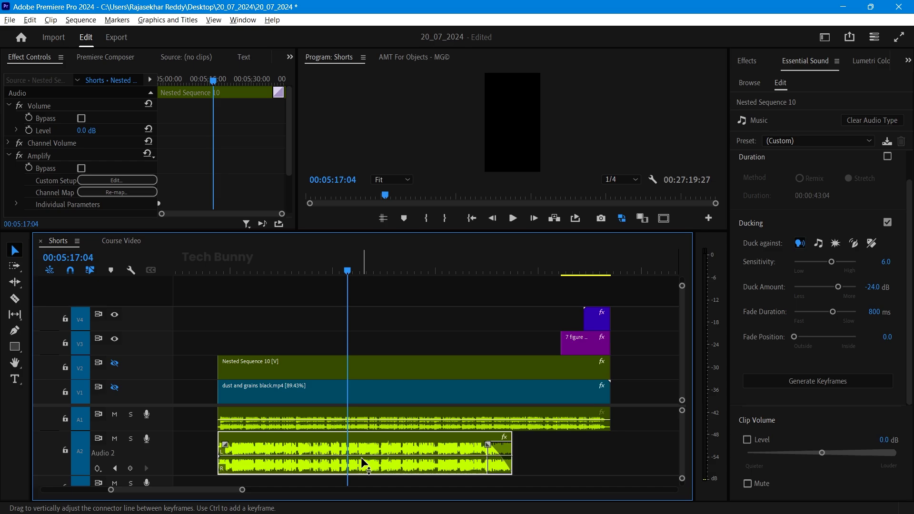
scroll(376, 454, up, 2)
scroll(376, 456, up, 2)
Add and drag several Pen-tool volume keyframes on the A2 clip to shape extra dips.
key(p)
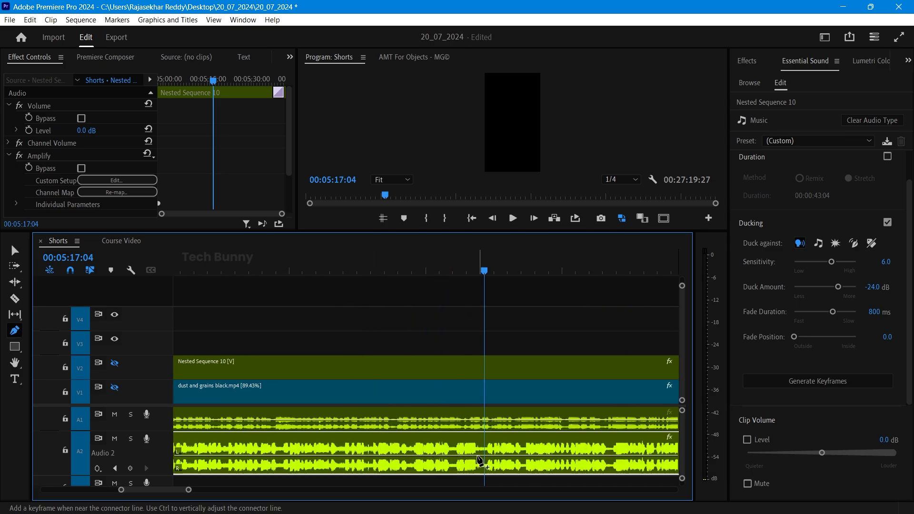
click(475, 456)
click(509, 456)
drag(496, 456, 496, 445)
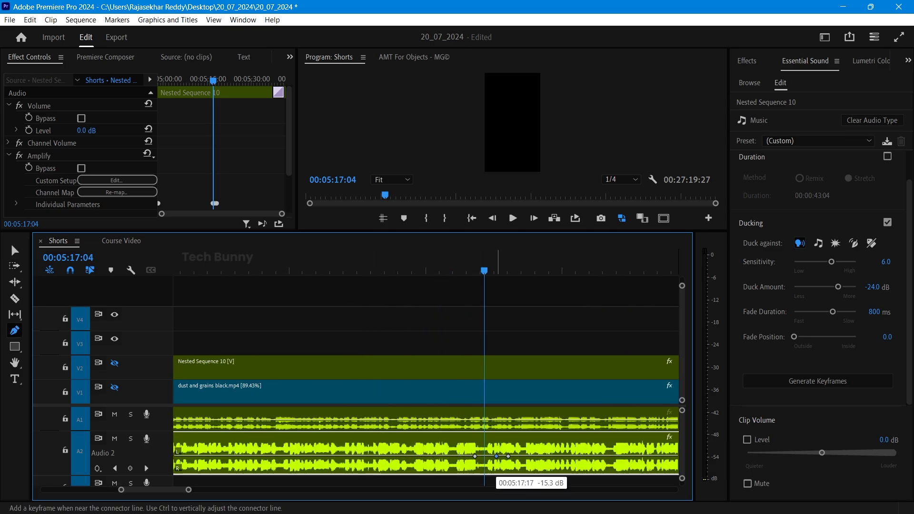
click(542, 456)
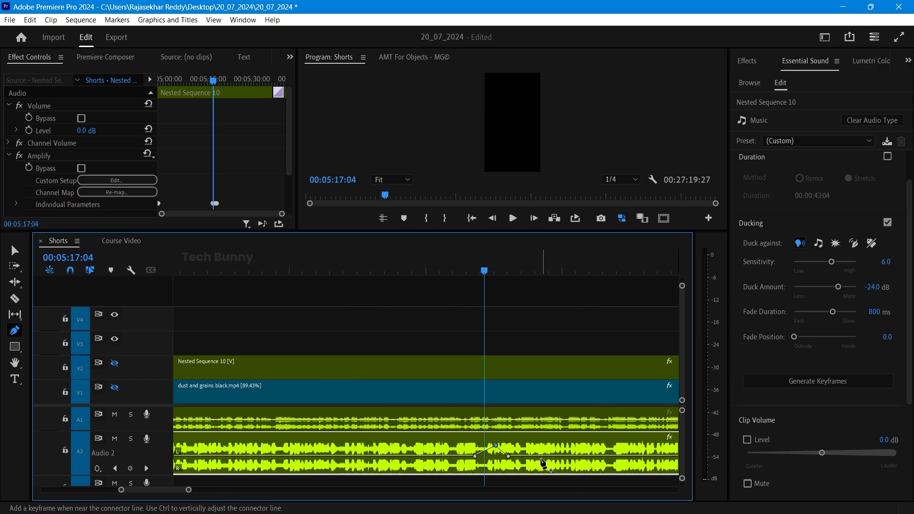
drag(508, 456, 519, 450)
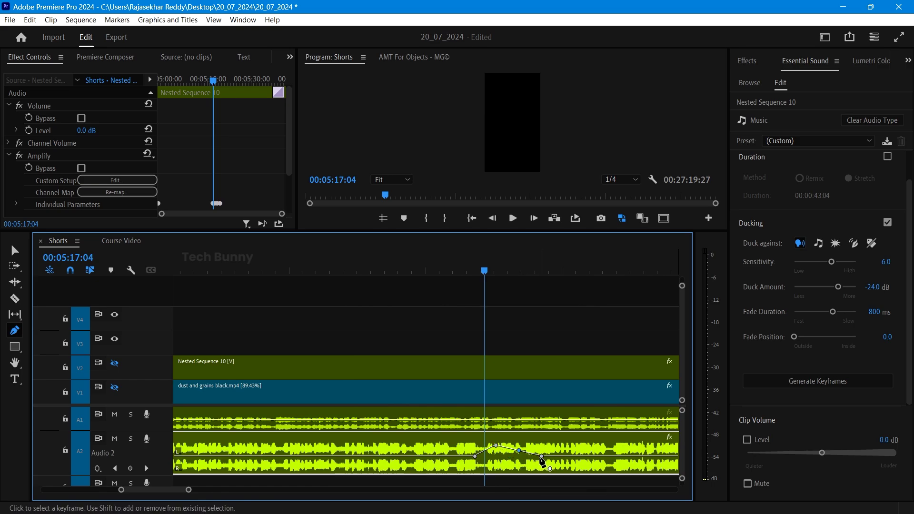
scroll(600, 459, right, 5)
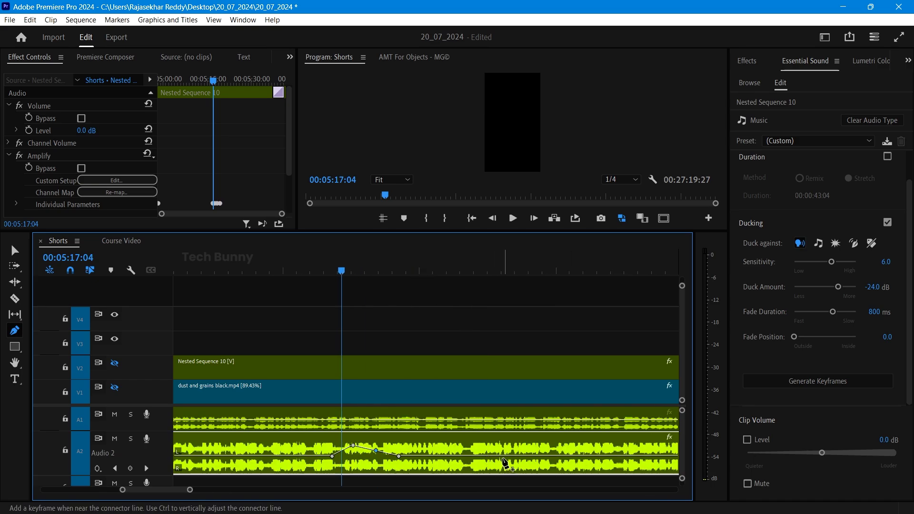
click(504, 456)
click(559, 456)
drag(537, 456, 537, 470)
scroll(564, 463, right, 4)
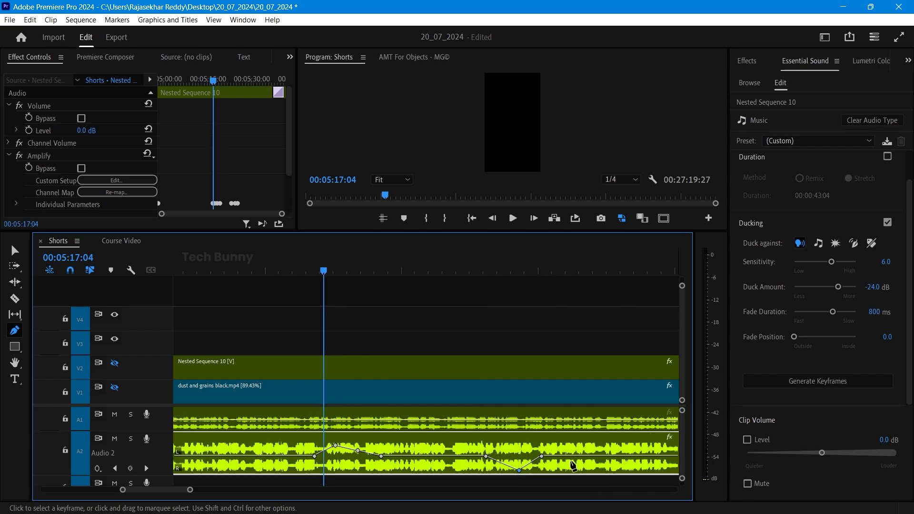
scroll(564, 463, down, 5)
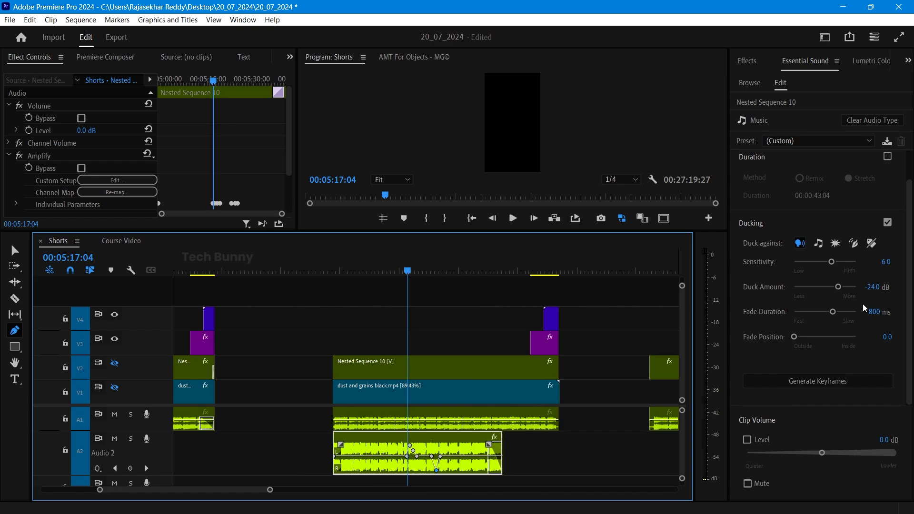
Lower the A2 music clip volume to -6.2 dB, then toggle the Level and Mute checkboxes.
mouse_move(821, 454)
mouse_down()
mouse_move(791, 454)
mouse_move(804, 452)
mouse_up()
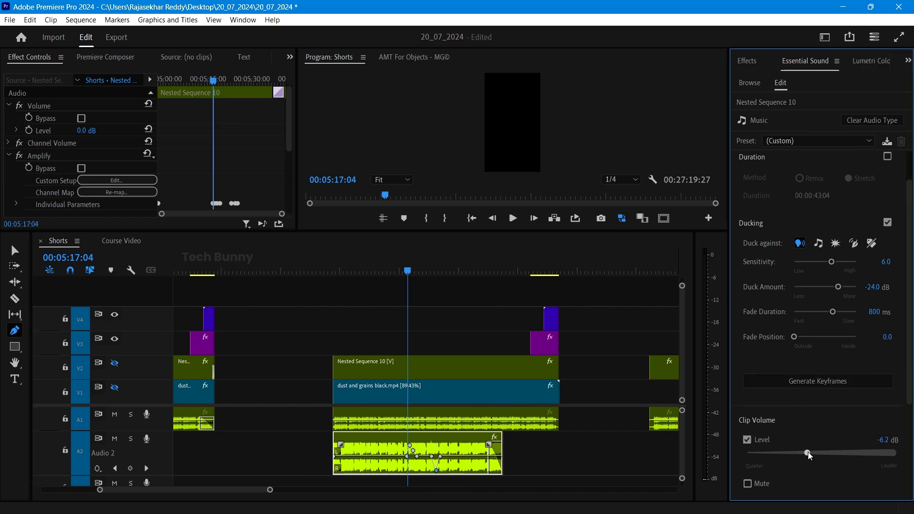
click(746, 441)
click(747, 484)
Generate the ducking keyframes again so the music ducks -24.0 dB under dialogue.
click(805, 386)
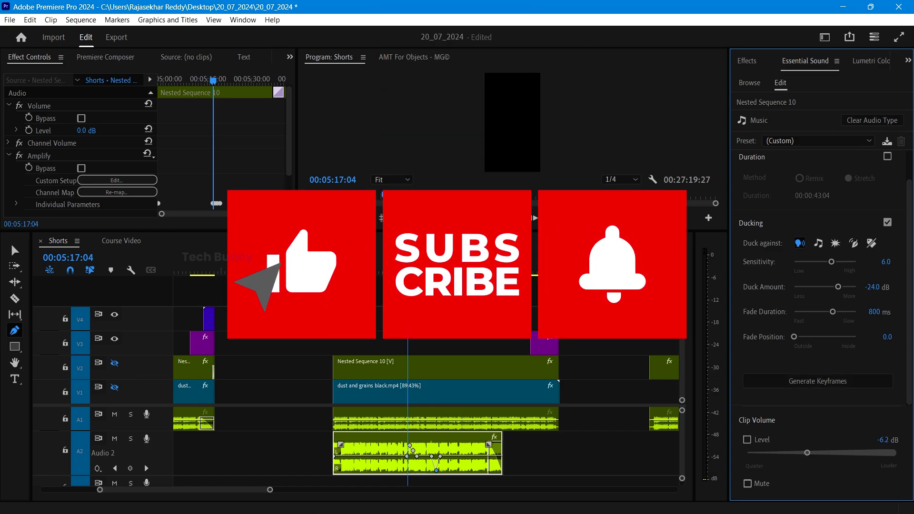